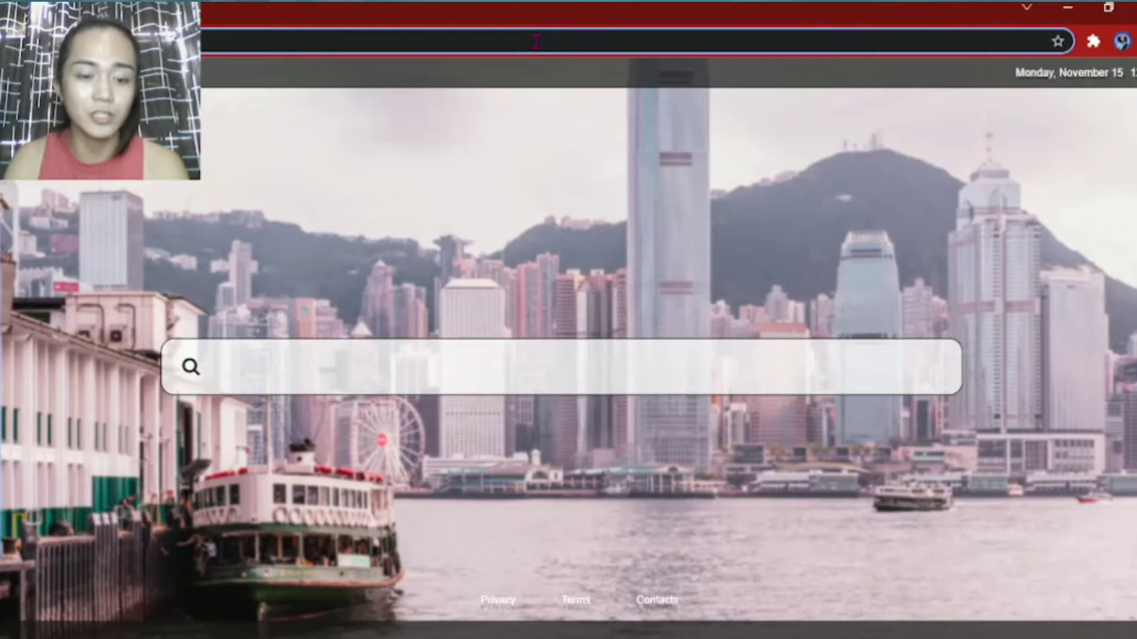
Search Google for 'i love pdf' and check the results for the iLovePDF site
type("i love pdf")
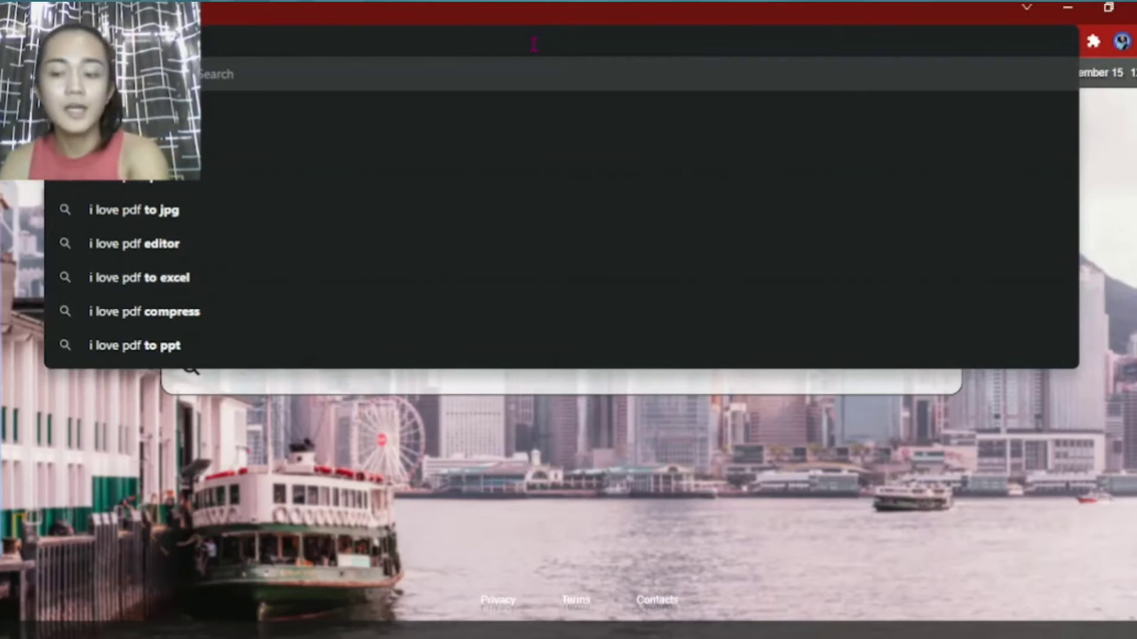
key("Return")
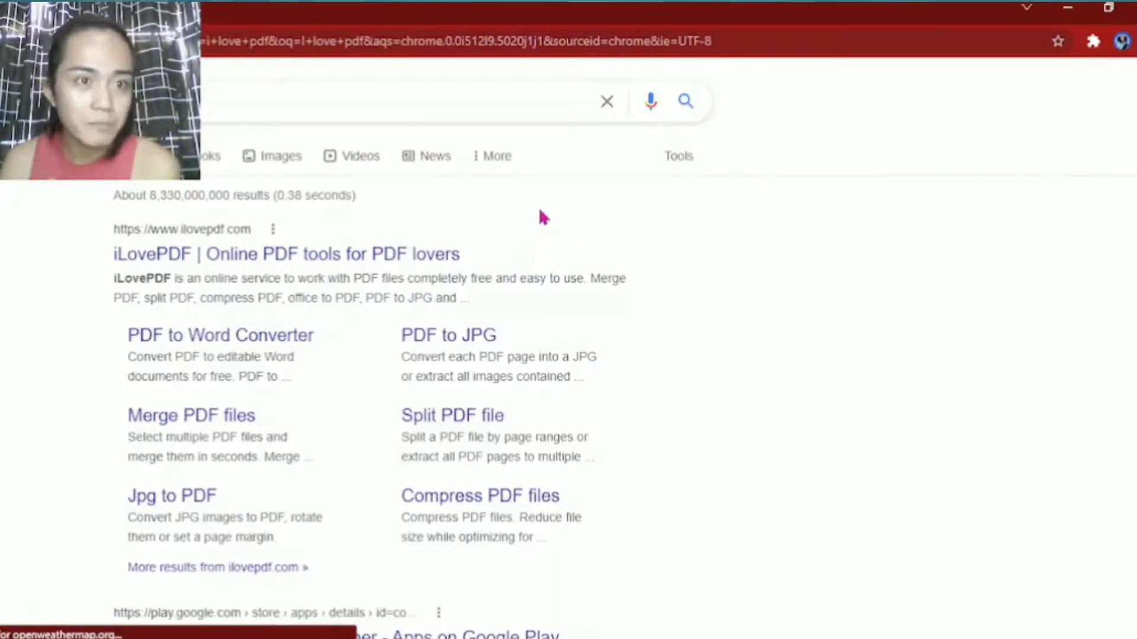
scroll(551, 211, "down", 1)
scroll(551, 211, "up", 1)
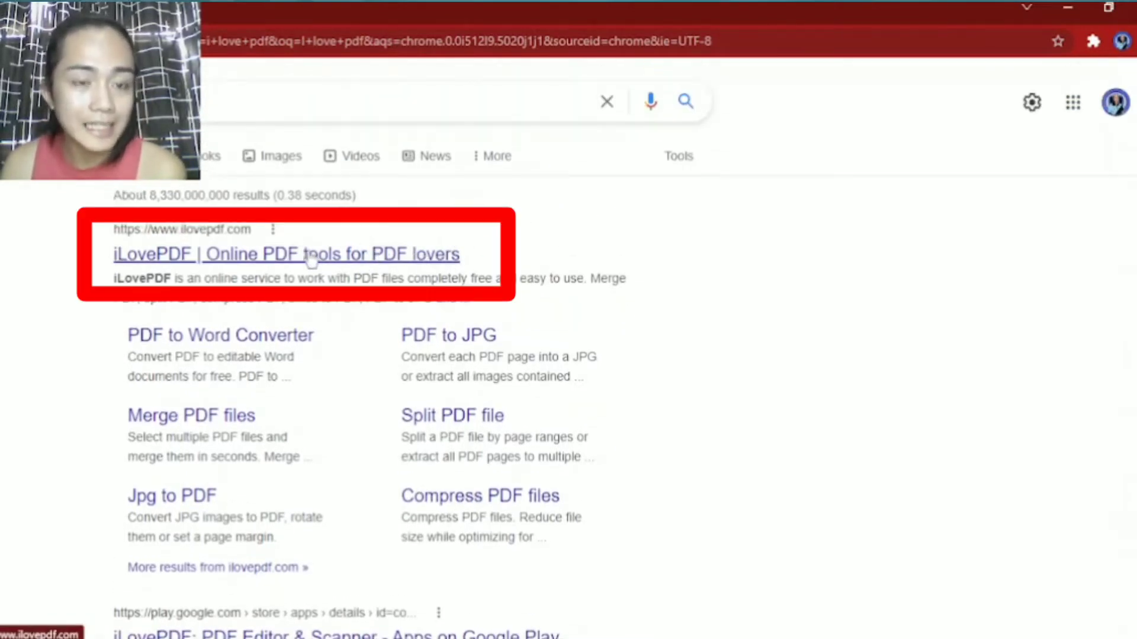
left_click(344, 259)
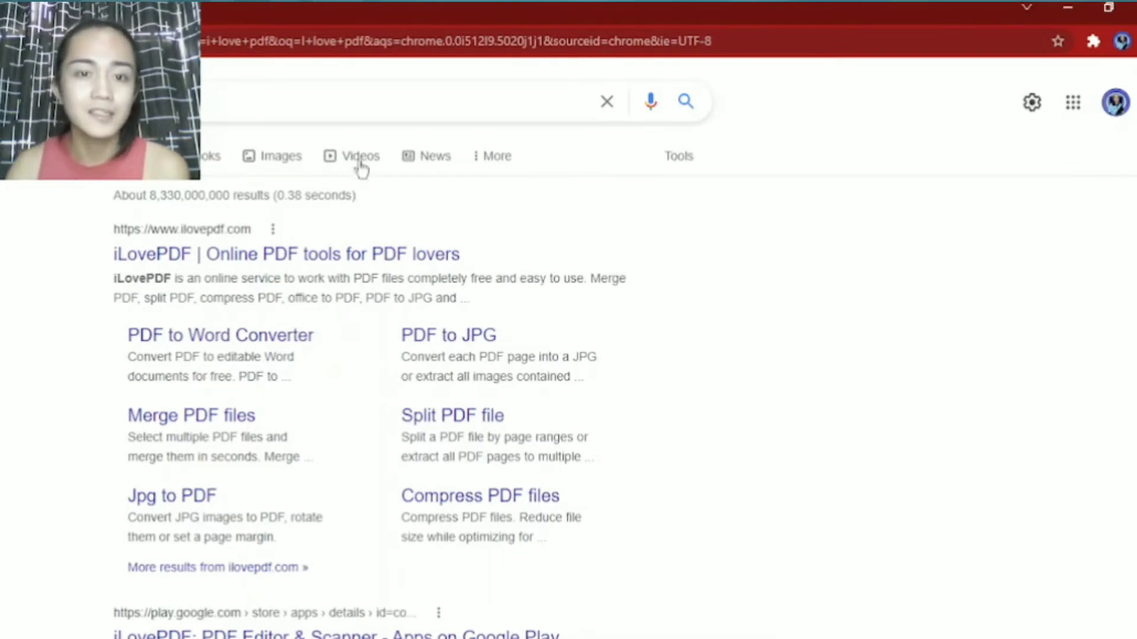
Open the iLovePDF search result and browse its tool grid, including Merge PDF and Word to PDF
left_click(435, 259)
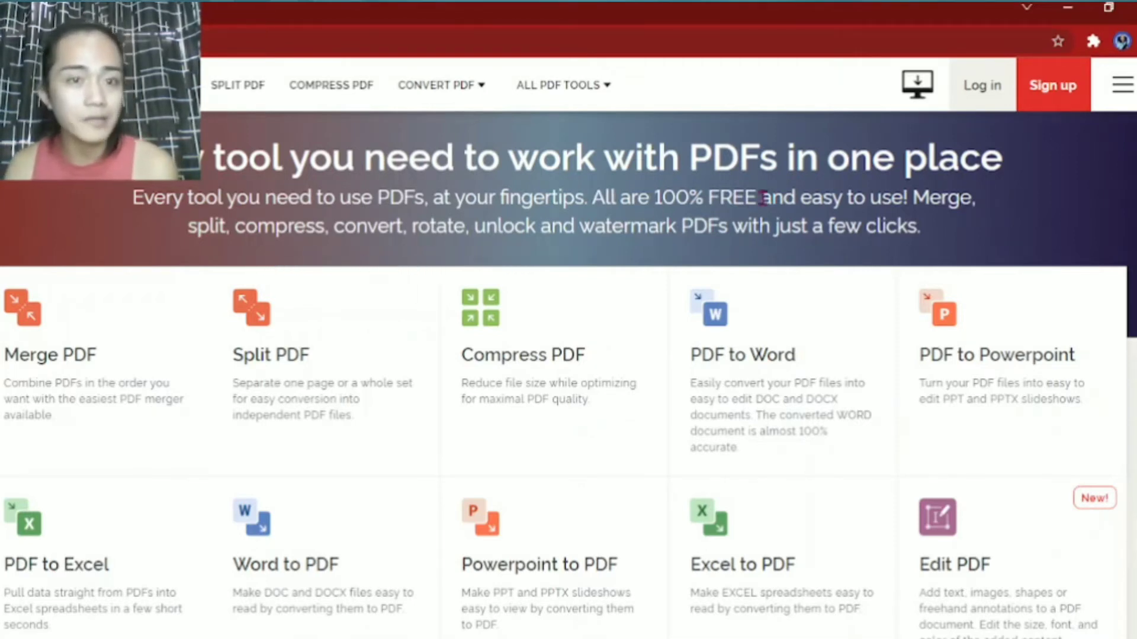
scroll(708, 215, "down", 2)
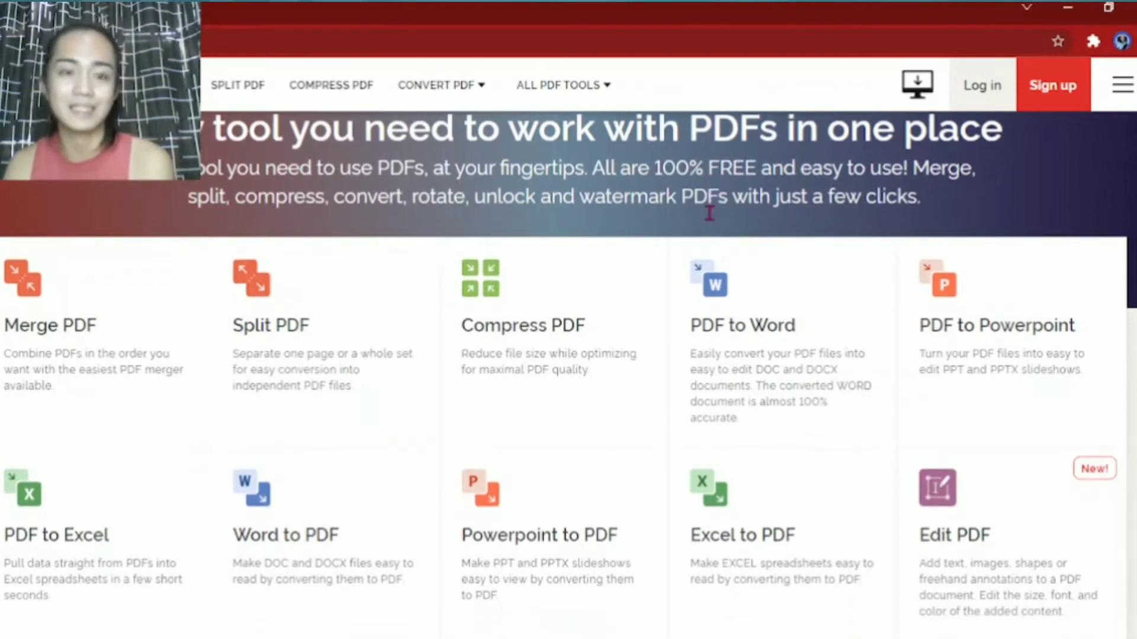
scroll(663, 234, "down", 2)
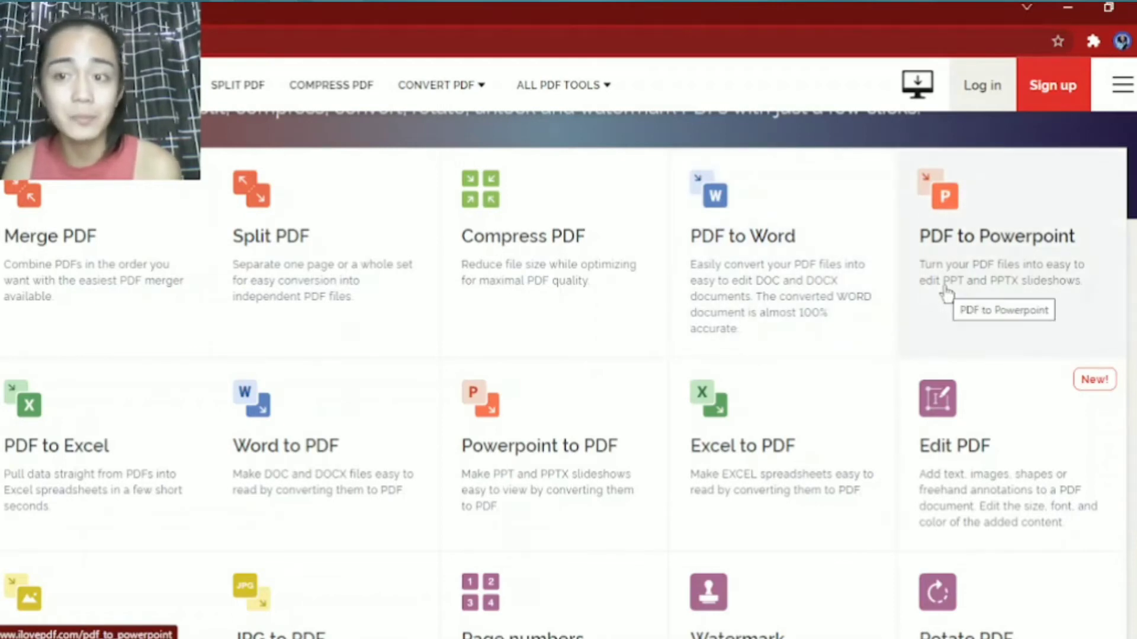
scroll(946, 293, "down", 1)
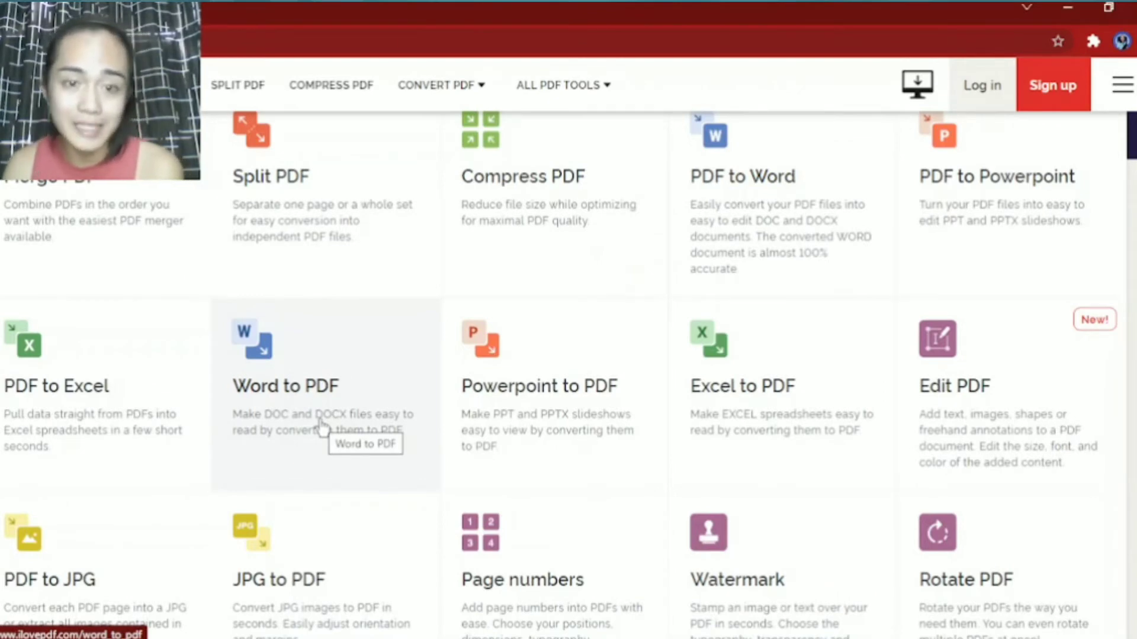
scroll(332, 425, "down", 1)
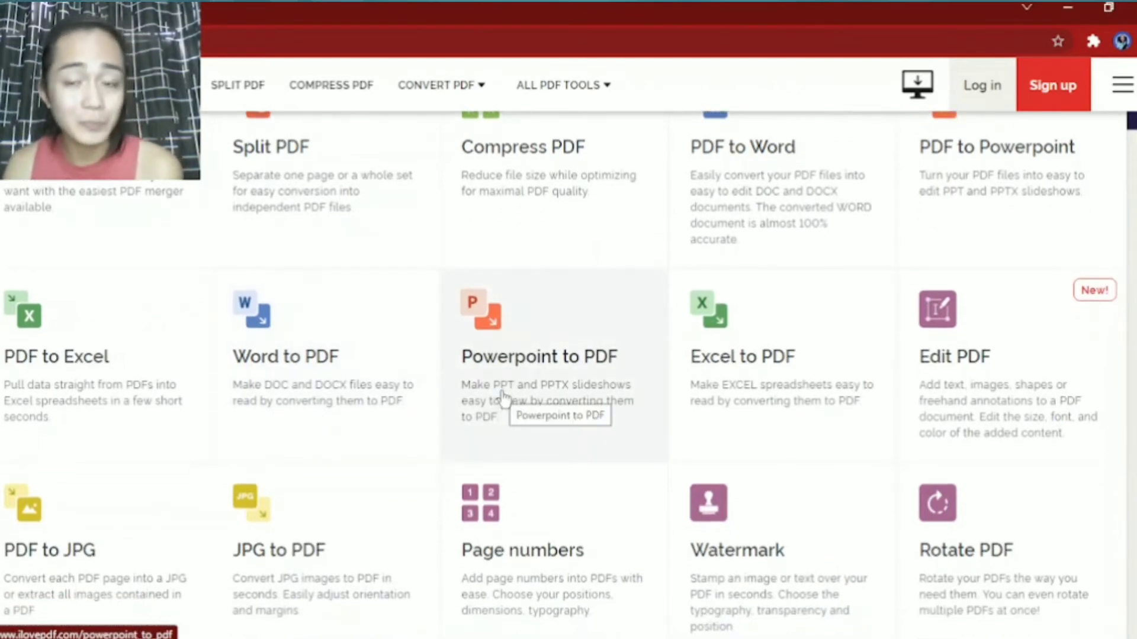
scroll(553, 399, "down", 1)
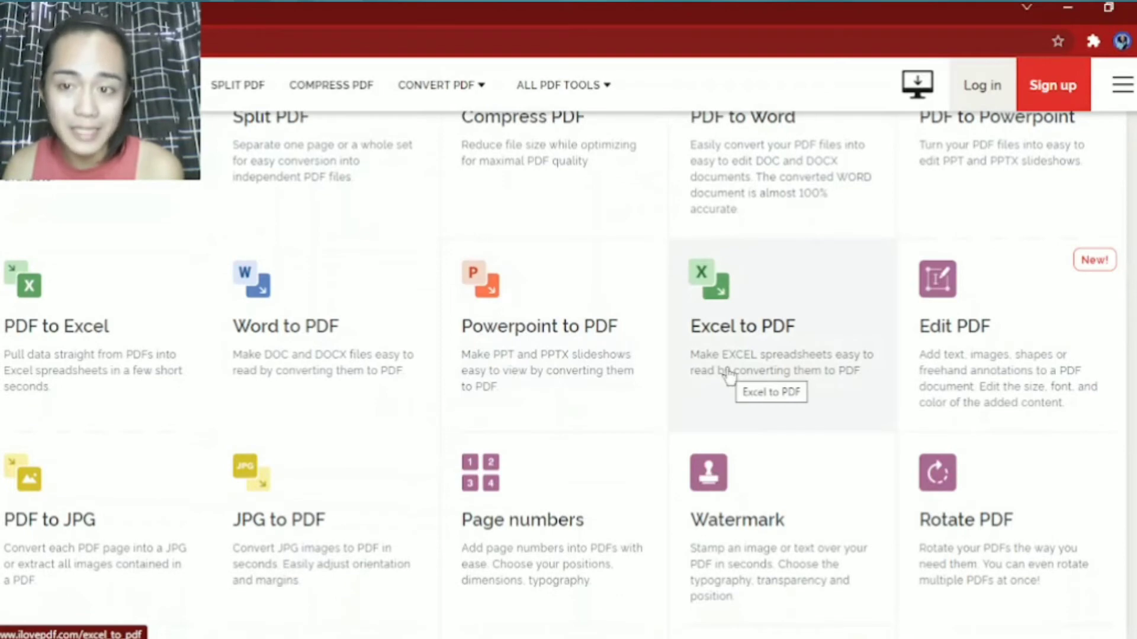
scroll(728, 376, "down", 6)
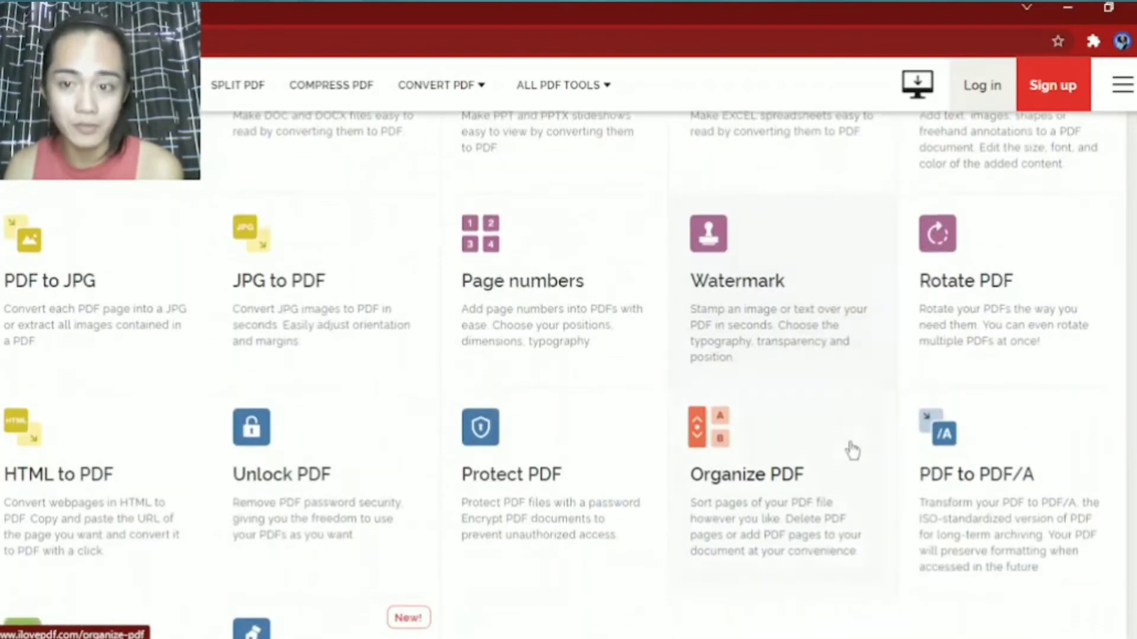
scroll(853, 451, "down", 6)
scroll(851, 446, "up", 5)
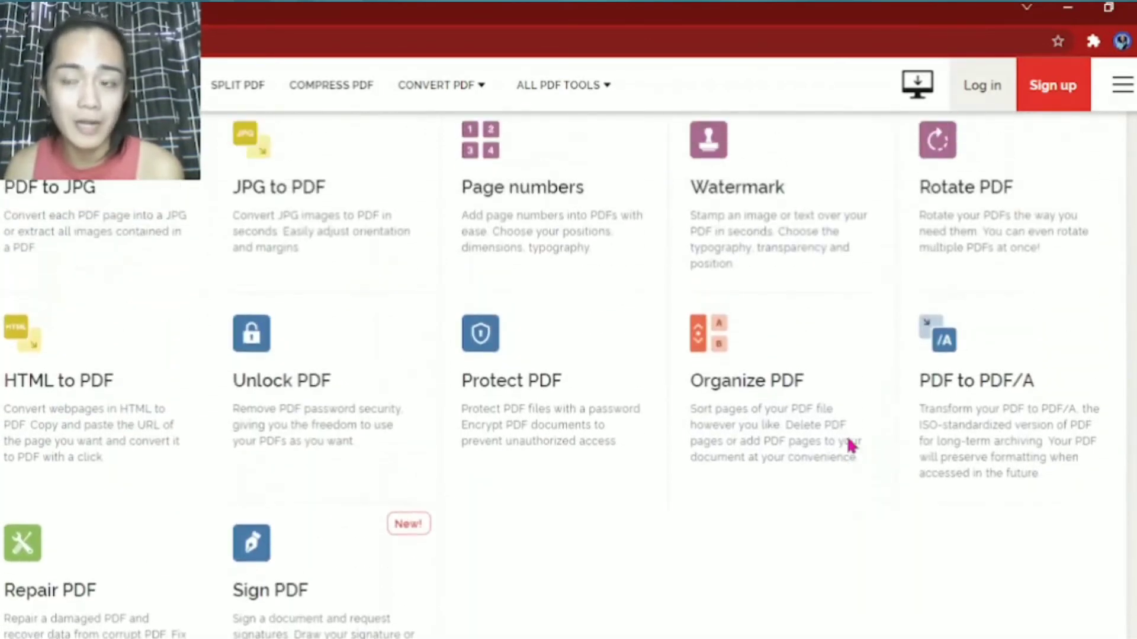
scroll(851, 446, "up", 10)
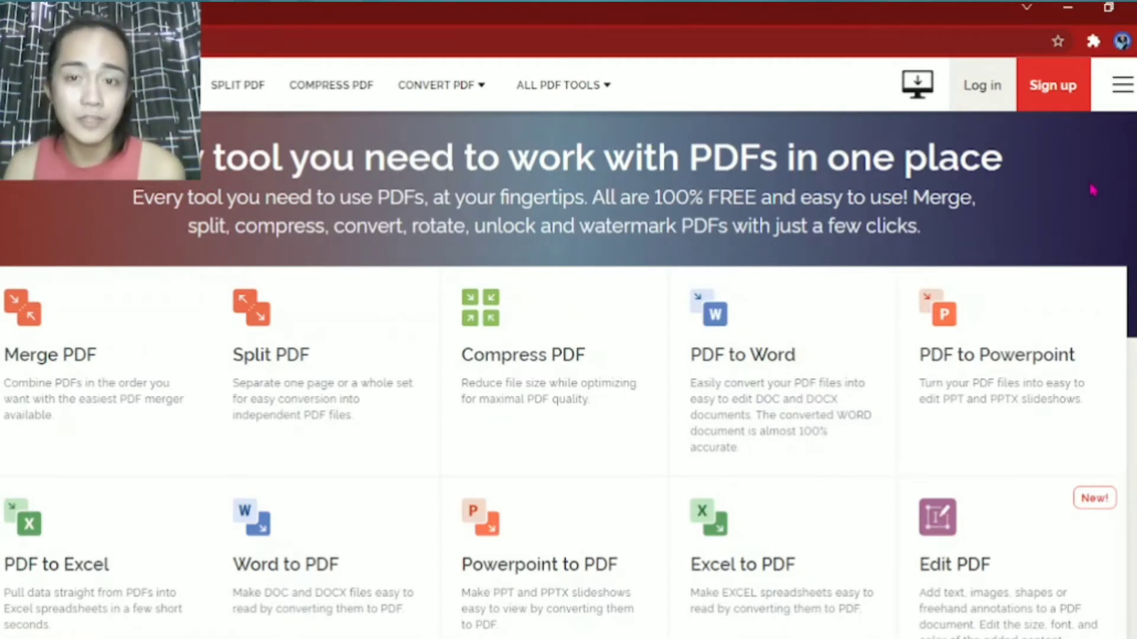
scroll(1027, 181, "down", 1)
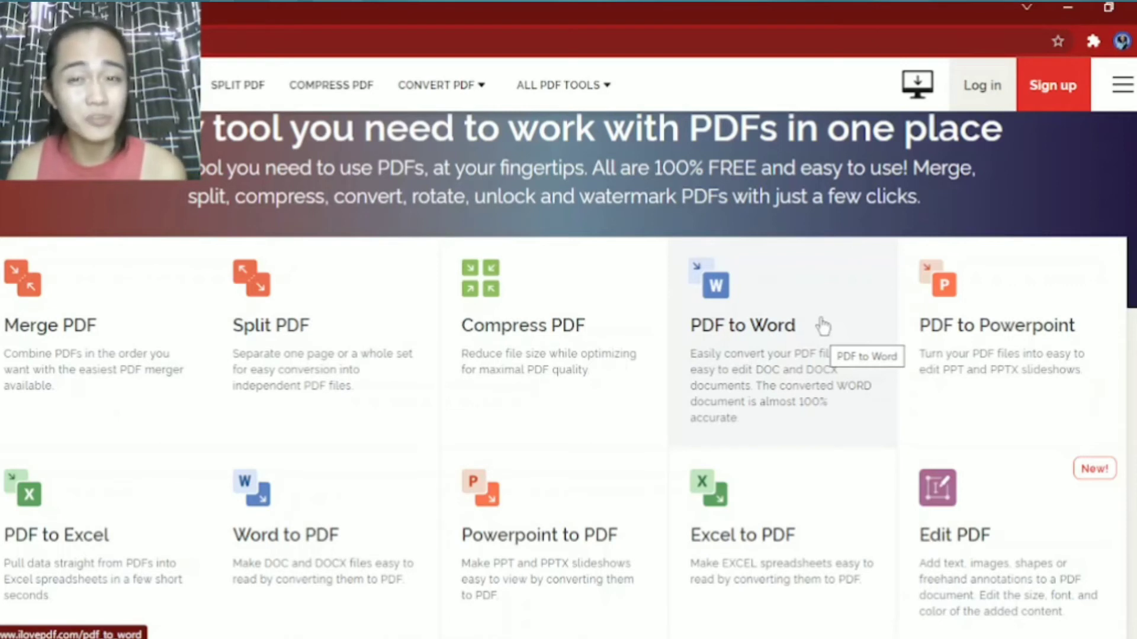
scroll(829, 325, "up", 1)
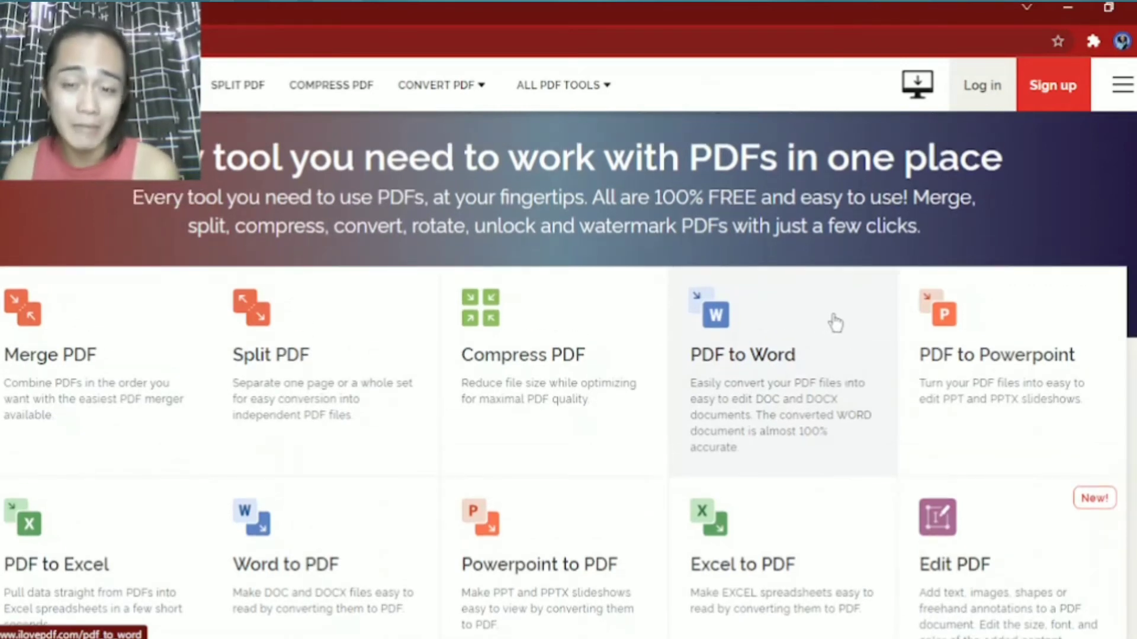
scroll(938, 312, "down", 1)
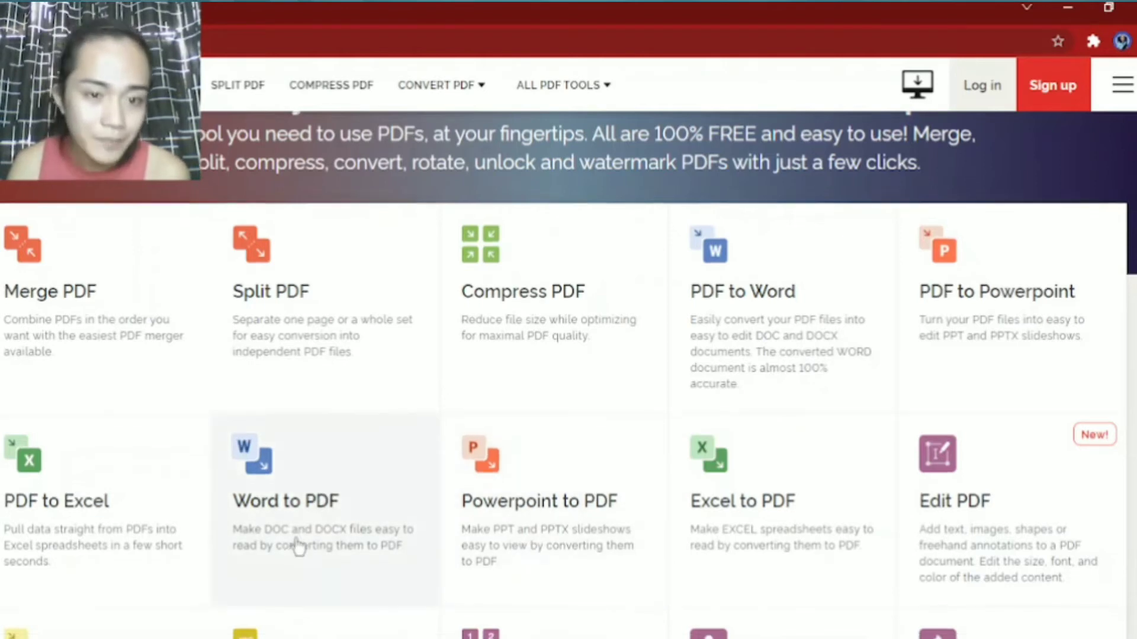
scroll(355, 533, "down", 1)
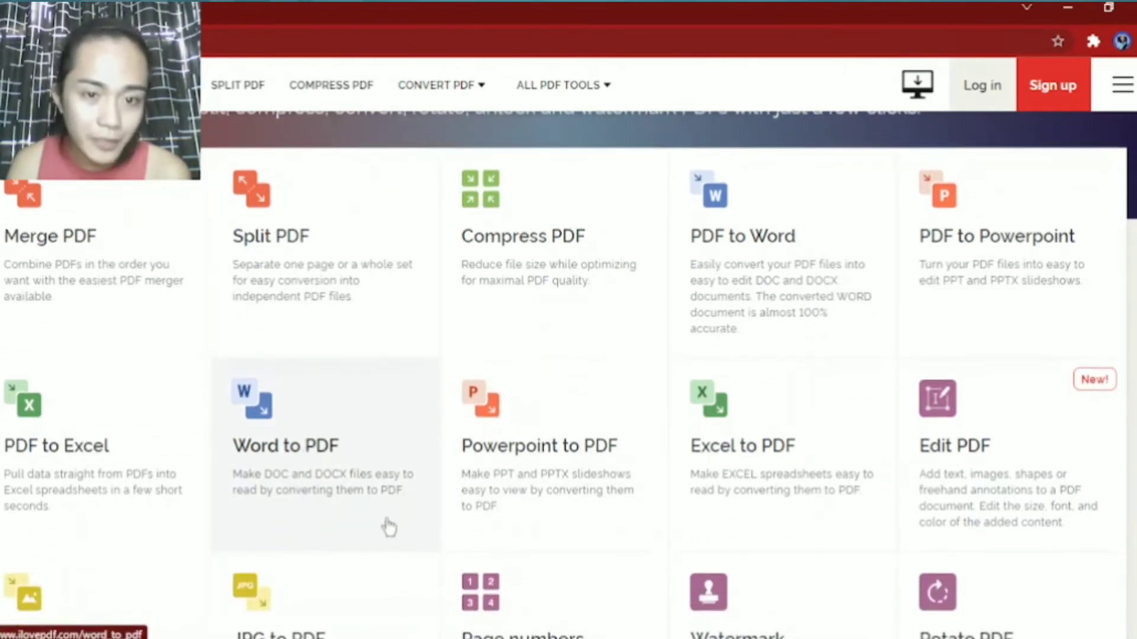
Open the Word to PDF tool from the iLovePDF homepage
left_click(318, 486)
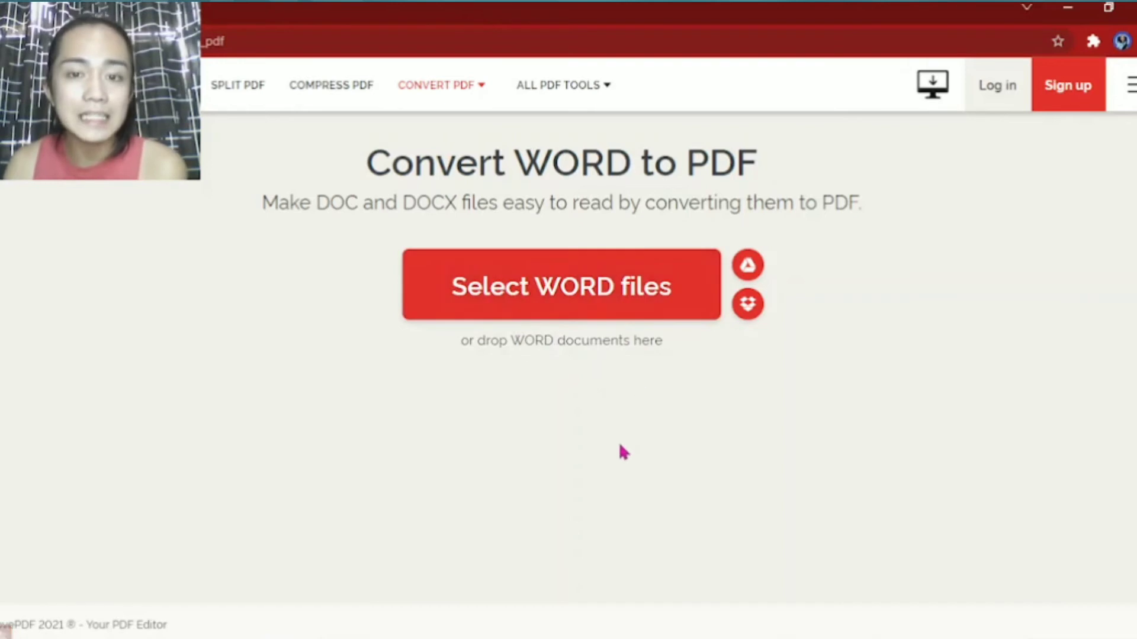
Upload PJC logo.docx from the Documents folder into the Word to PDF converter
left_click(583, 311)
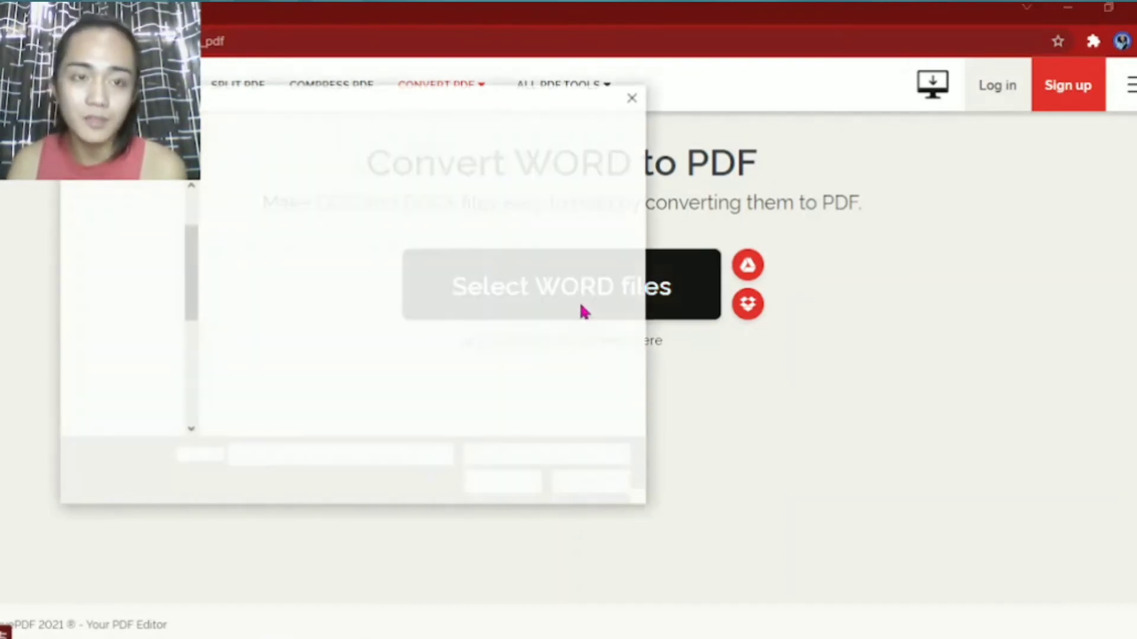
left_click(68, 287)
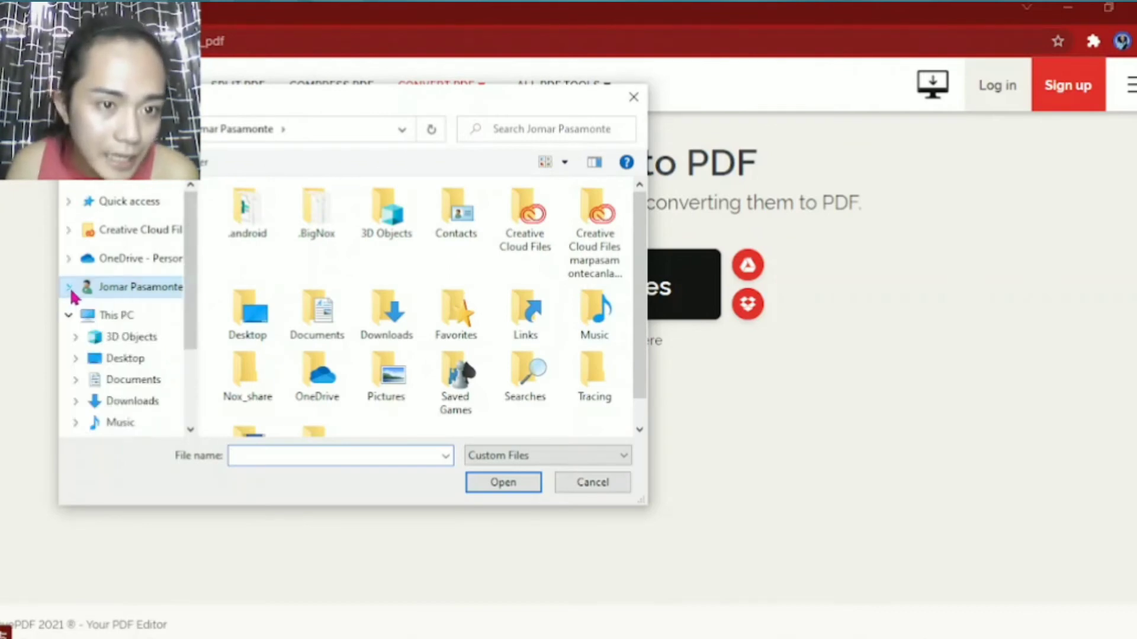
scroll(131, 355, "down", 1)
left_click(149, 349)
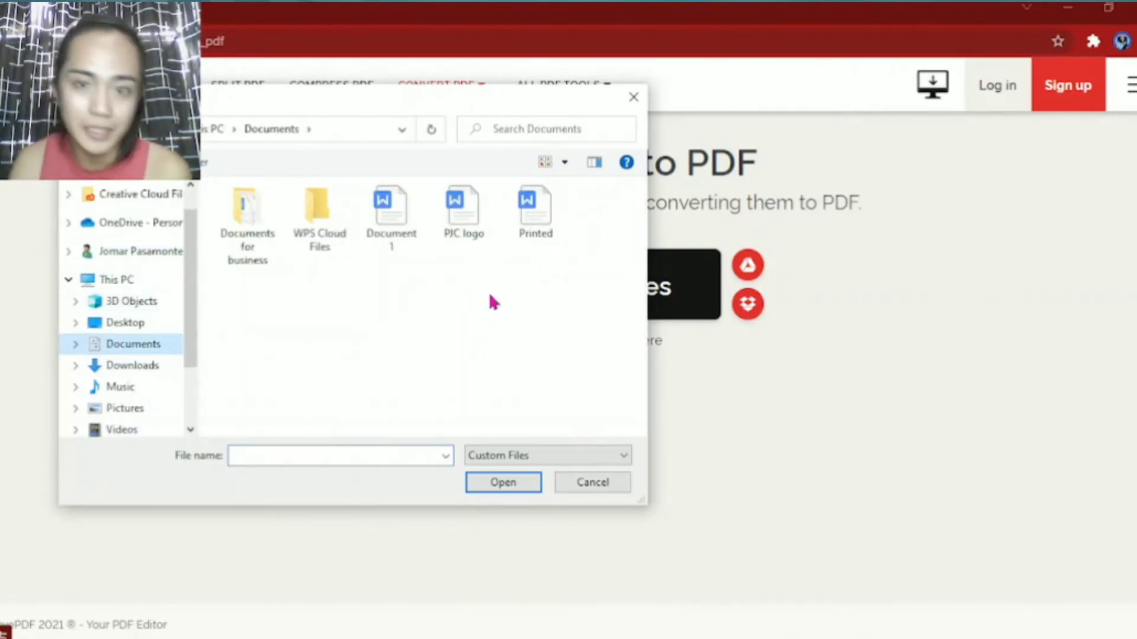
left_click(477, 237)
left_click(528, 482)
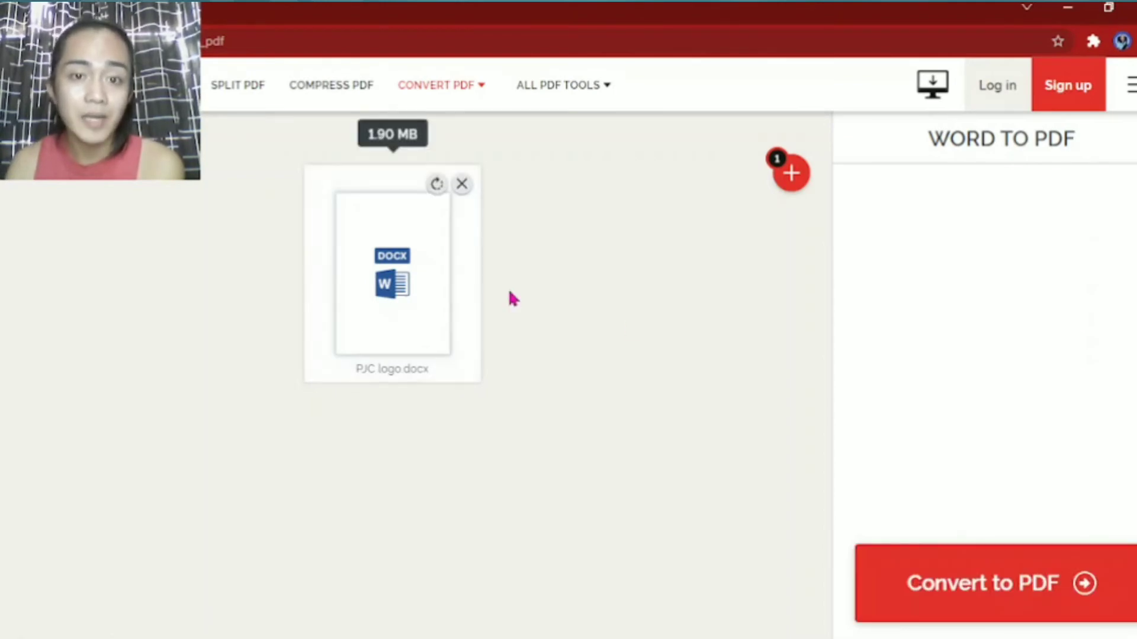
Add Printed.docx to the queue, then remove it so only PJC logo.docx remains
mouse_move(792, 177)
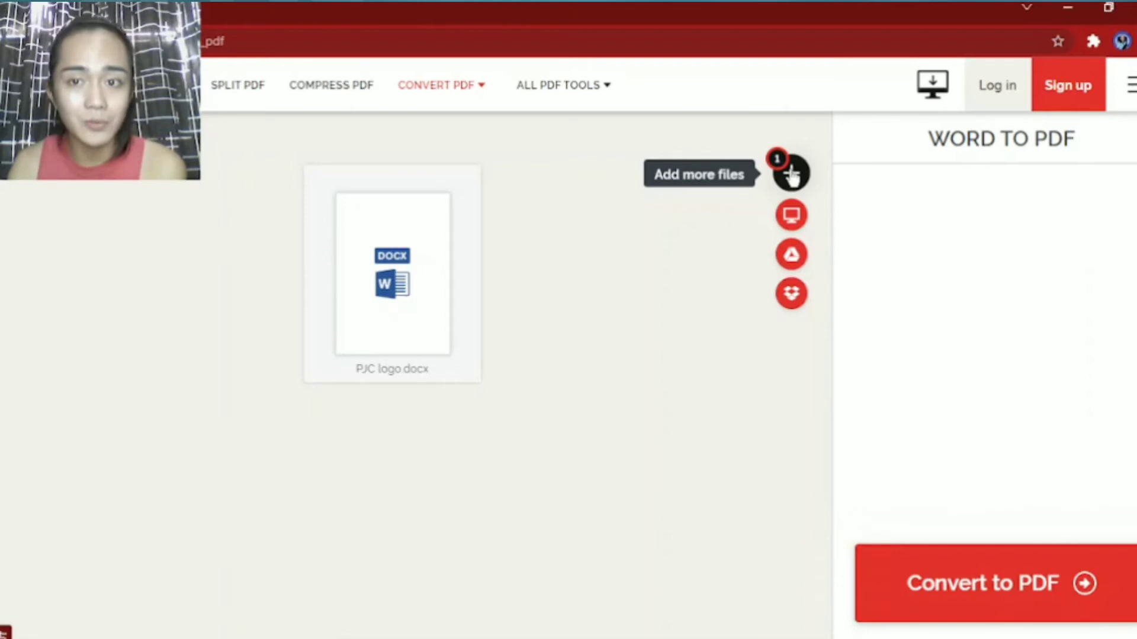
left_click(792, 175)
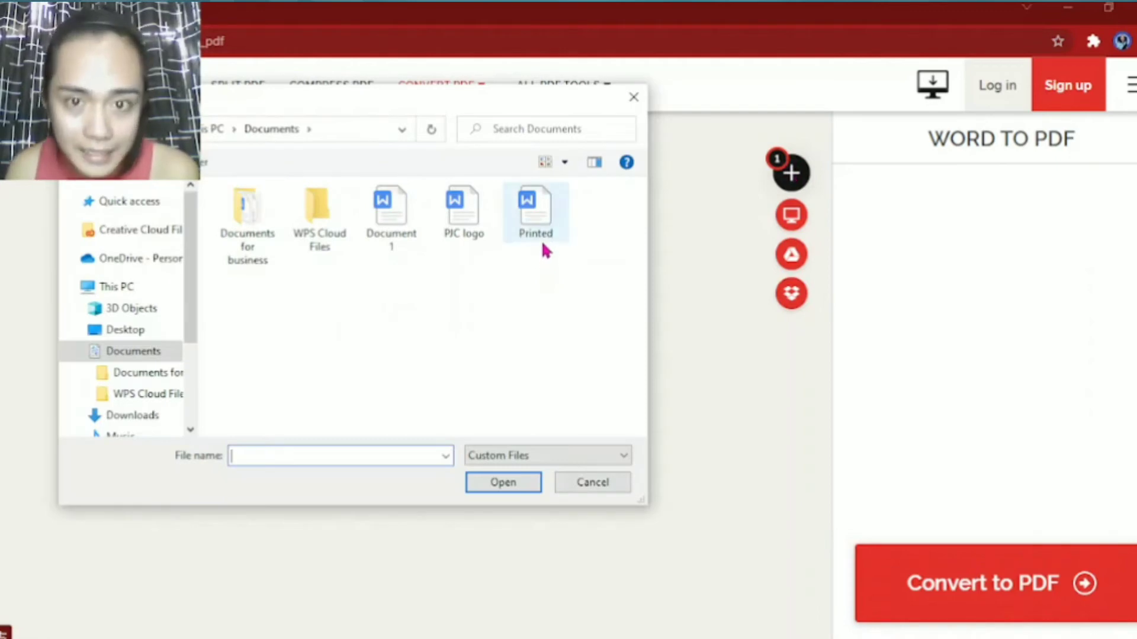
left_click(535, 219)
left_click(517, 480)
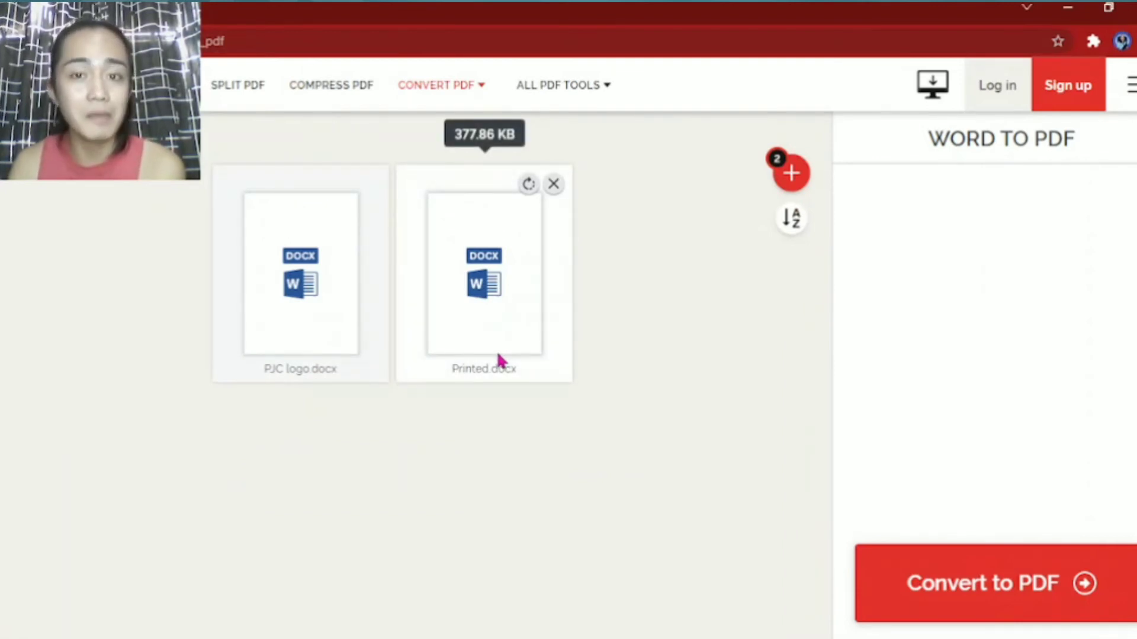
left_click(554, 184)
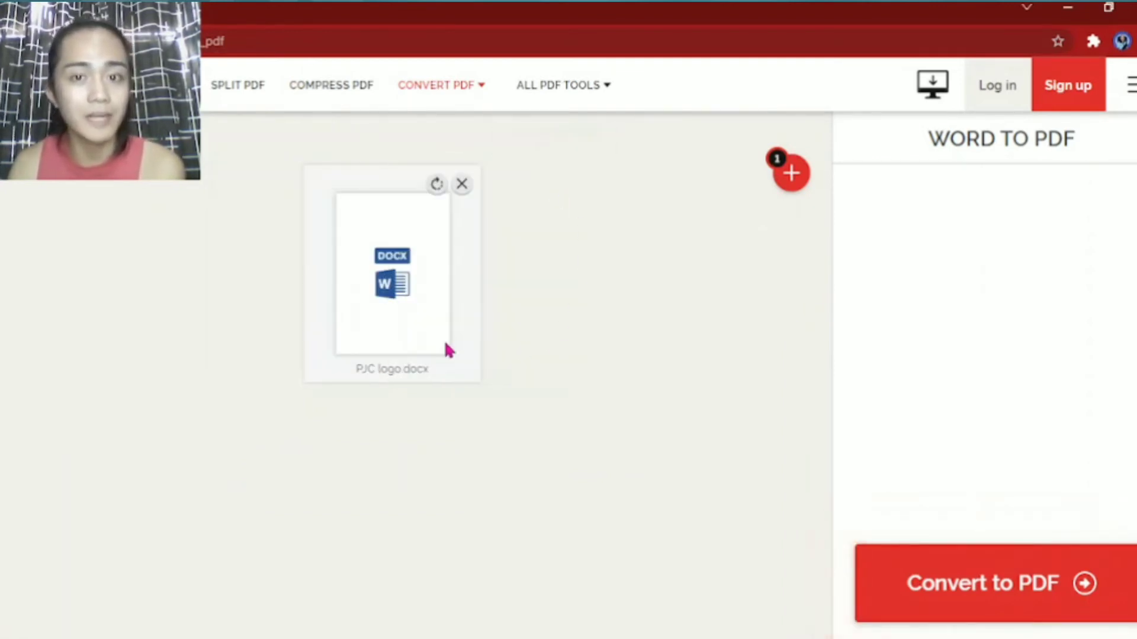
Convert PJC logo.docx to PDF and download the result as PJC logo (1).pdf
left_click(1023, 594)
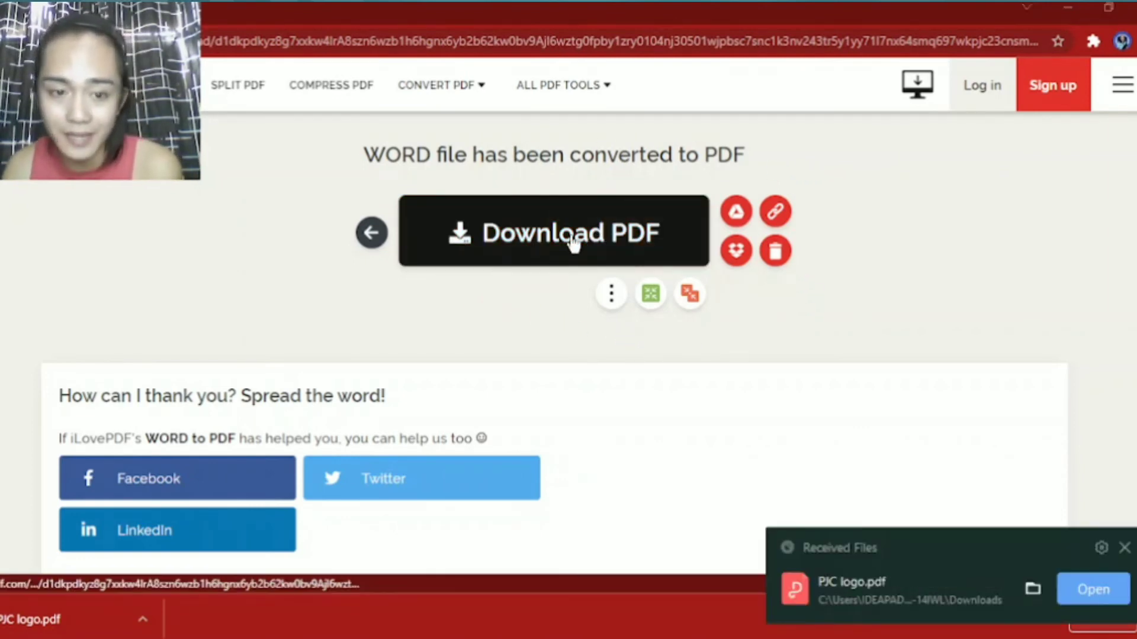
left_click(1124, 556)
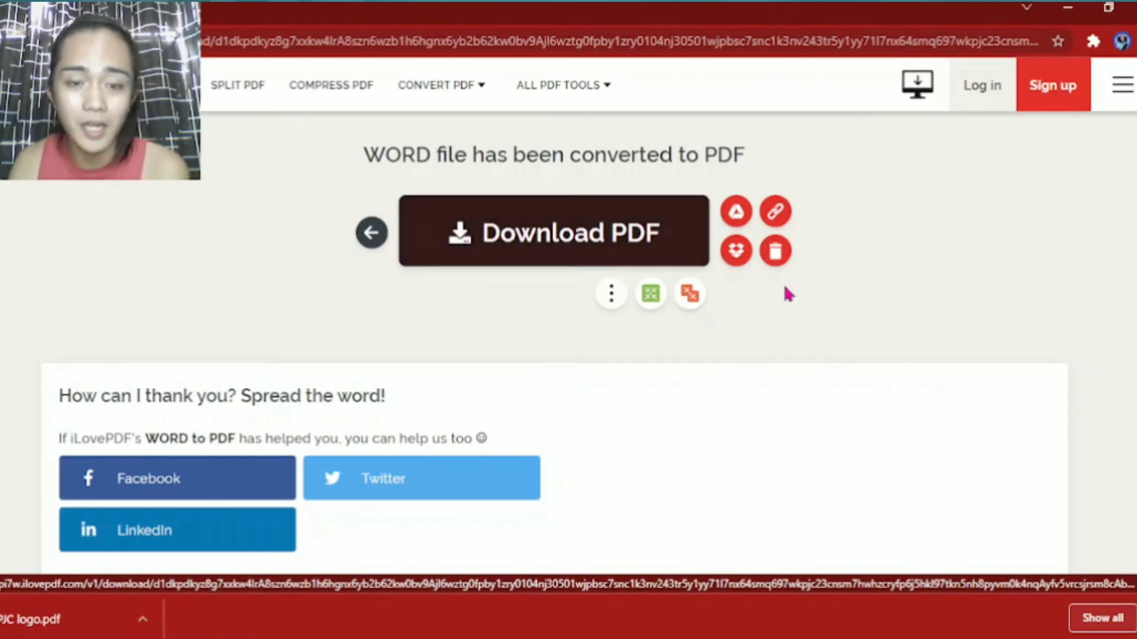
left_click(577, 237)
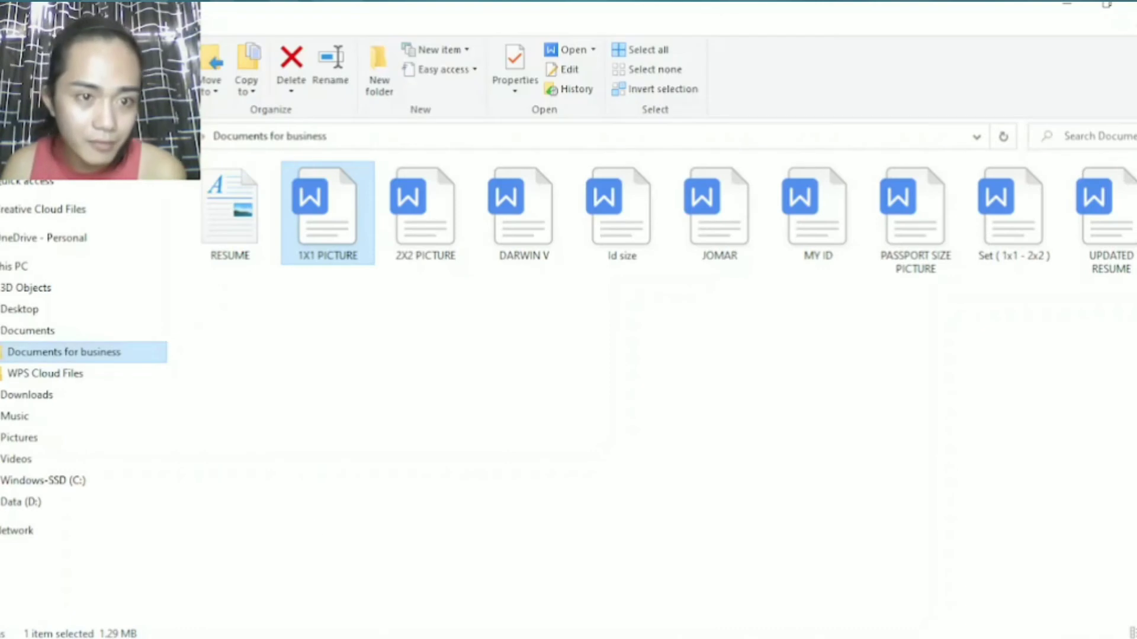
In the Downloads folder, select PJC logo (1).pdf to confirm both PJC logo PDFs are there
left_click(36, 394)
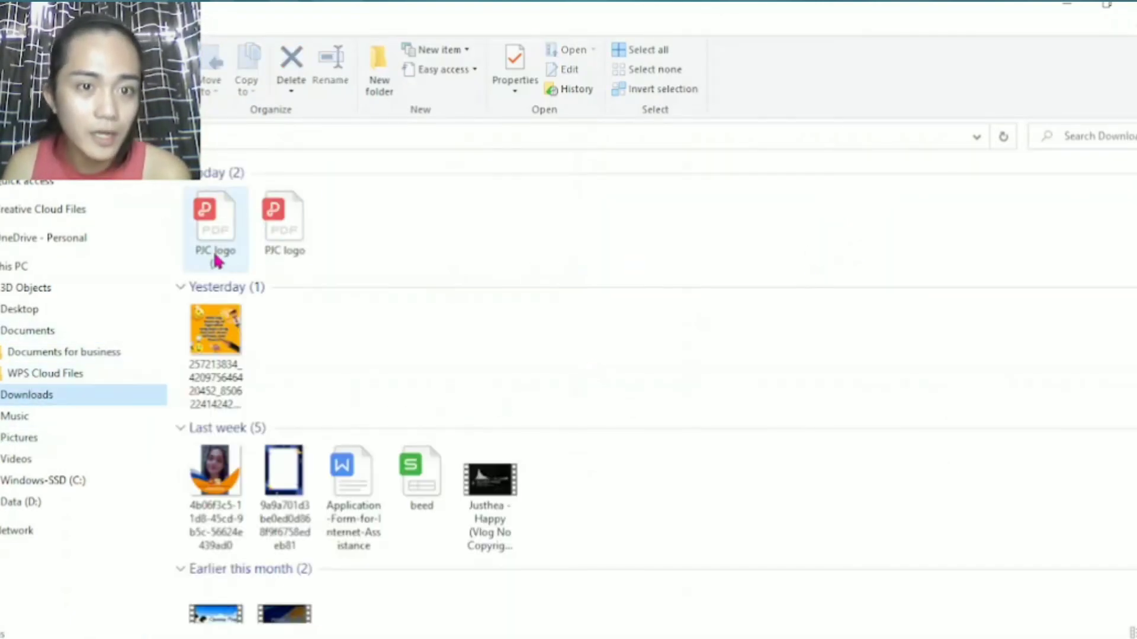
left_click(208, 243)
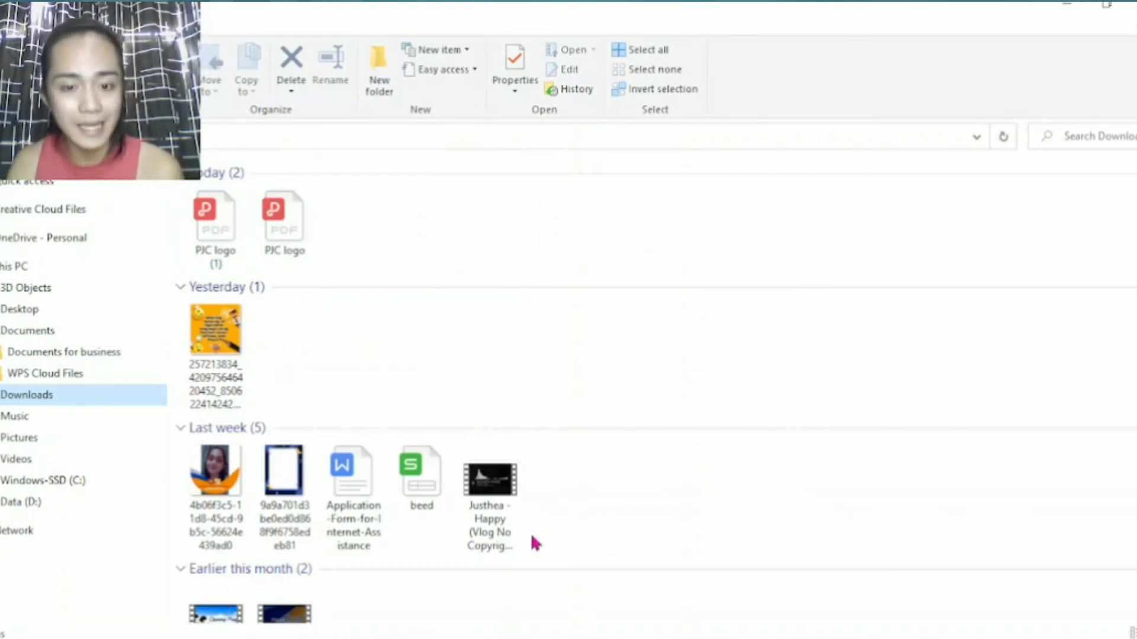
Return to the iLovePDF page in Chrome and go back to the tools start page
mouse_move(521, 636)
left_click(521, 592)
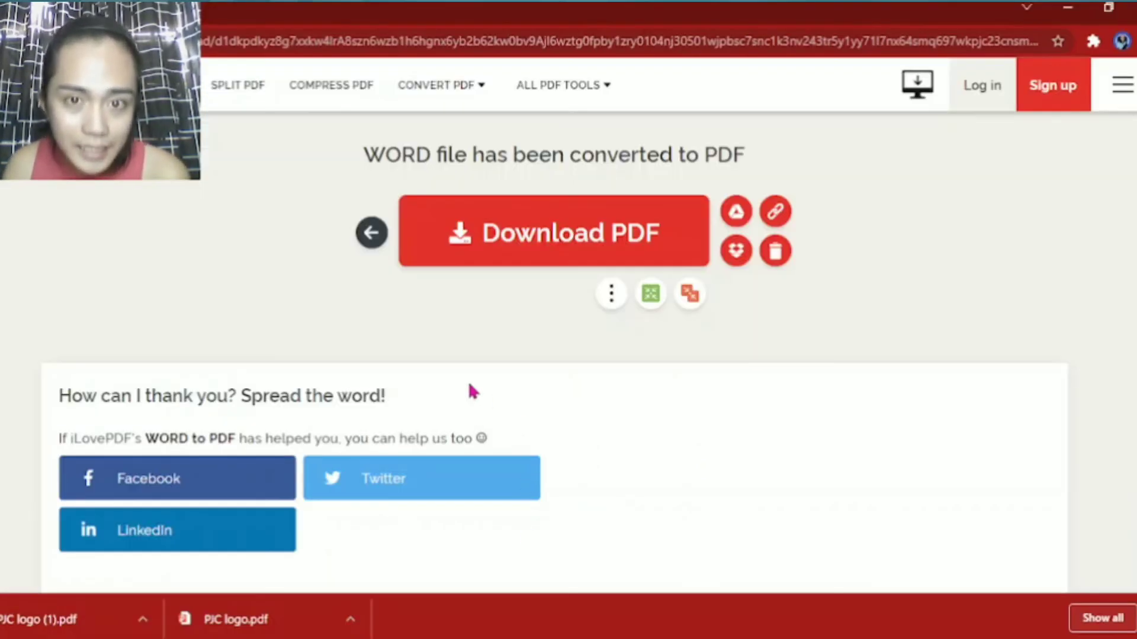
left_click(365, 239)
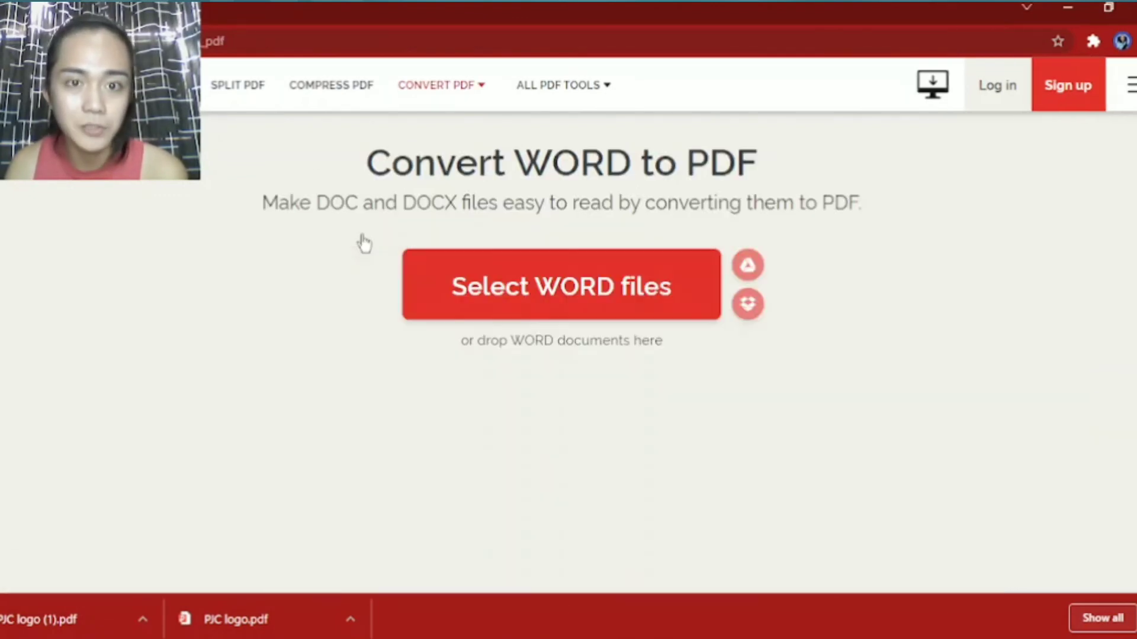
mouse_move(585, 101)
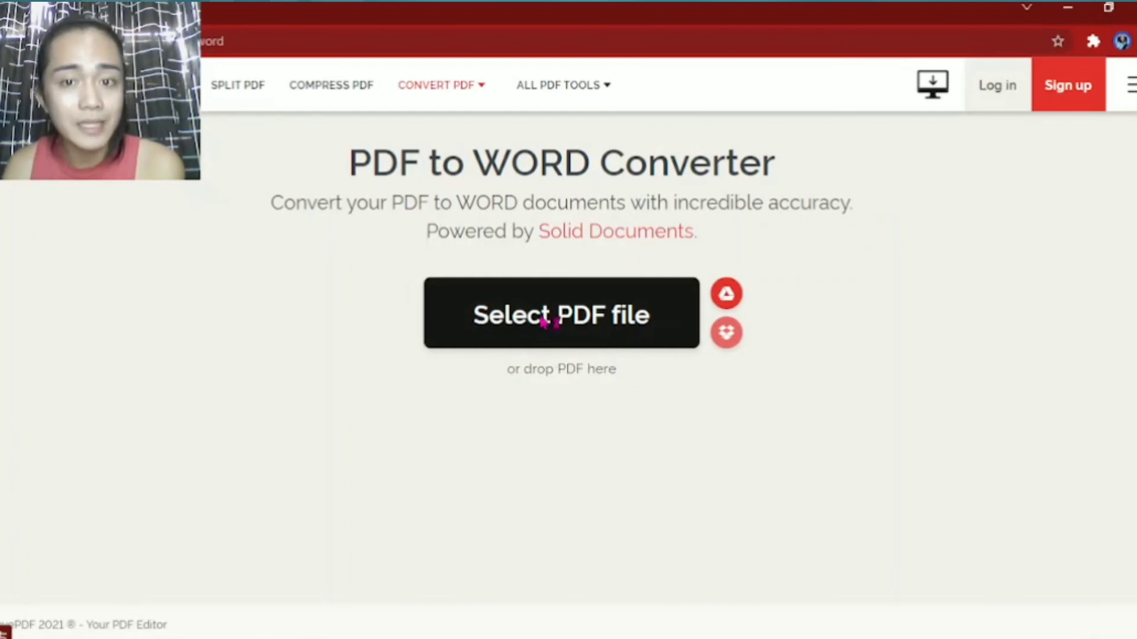
Upload PJC logo.pdf from Downloads and convert it to Word without OCR
left_click(542, 322)
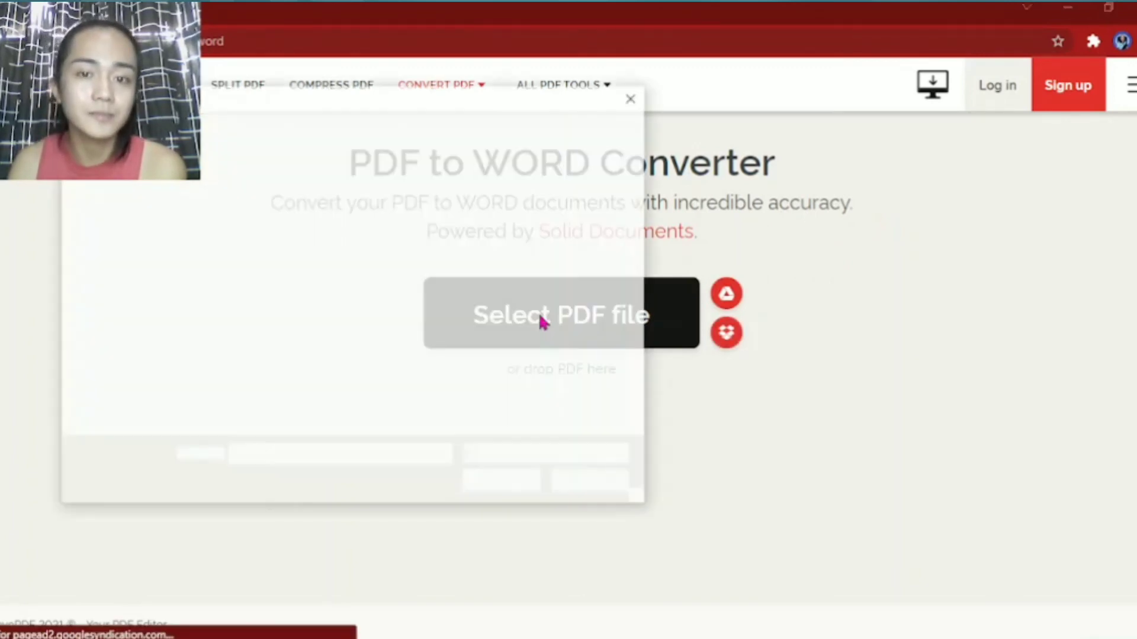
left_click(75, 351)
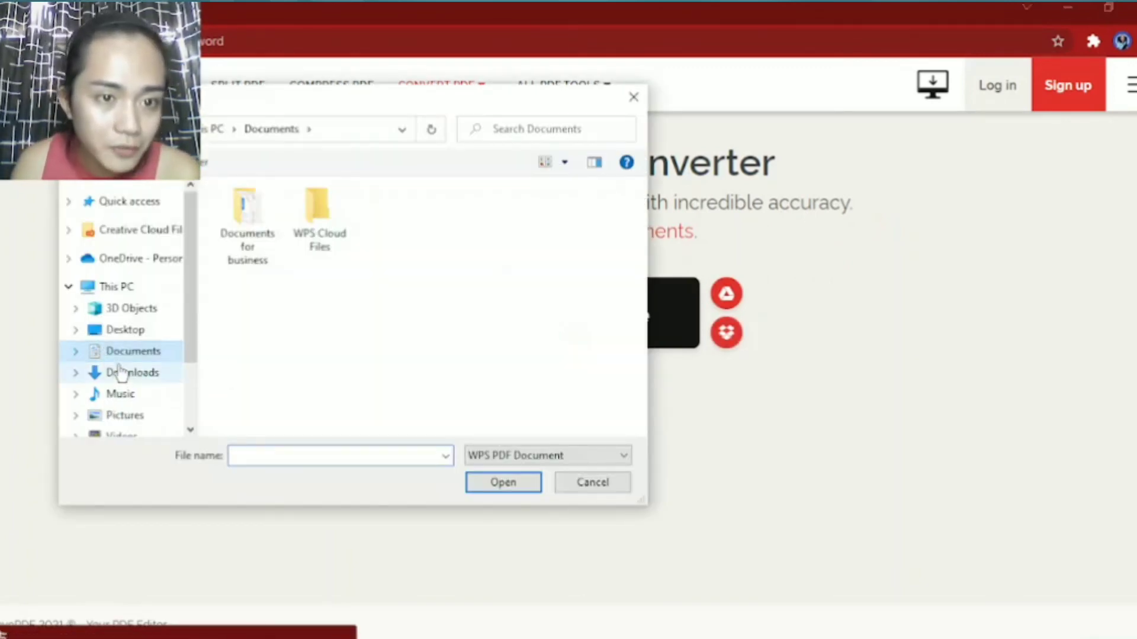
left_click(121, 372)
left_click(274, 300)
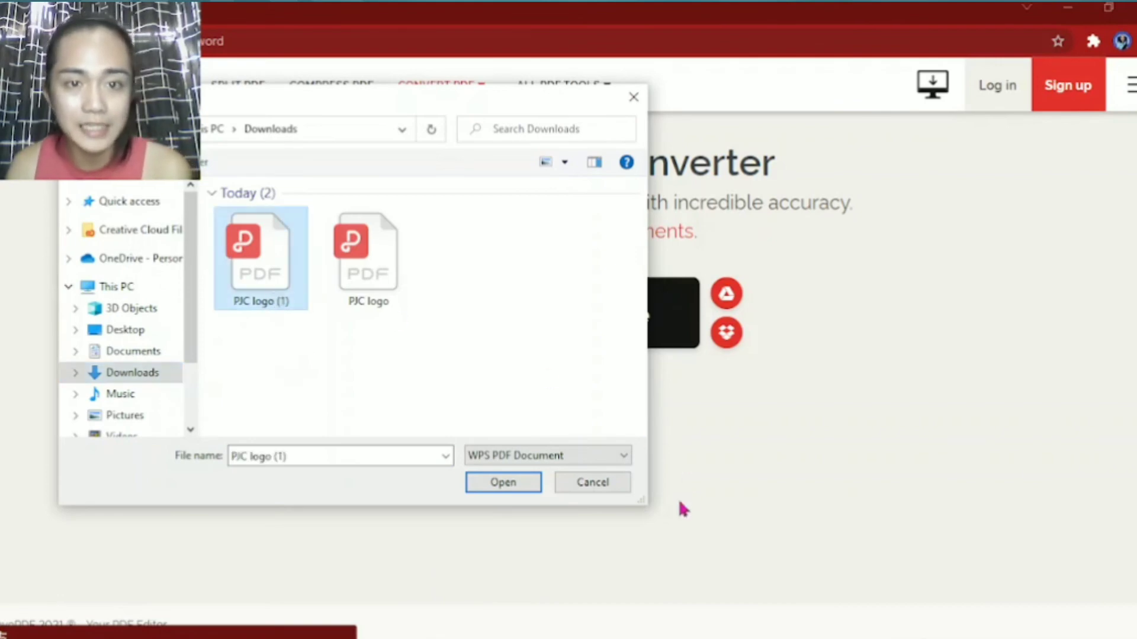
key("Right")
left_click(504, 484)
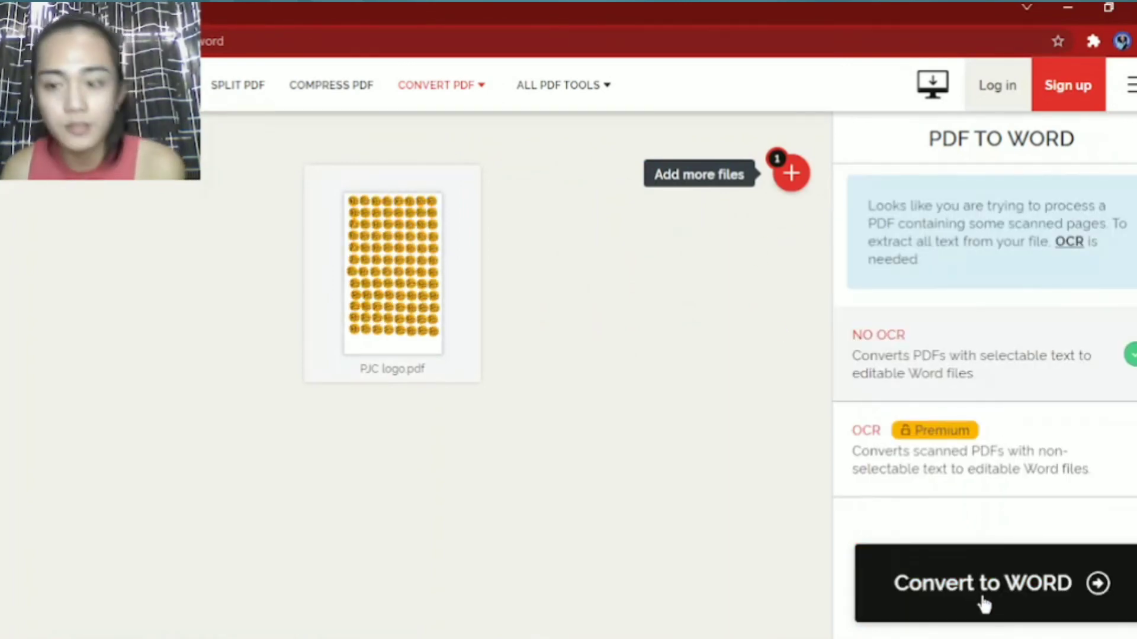
left_click(981, 596)
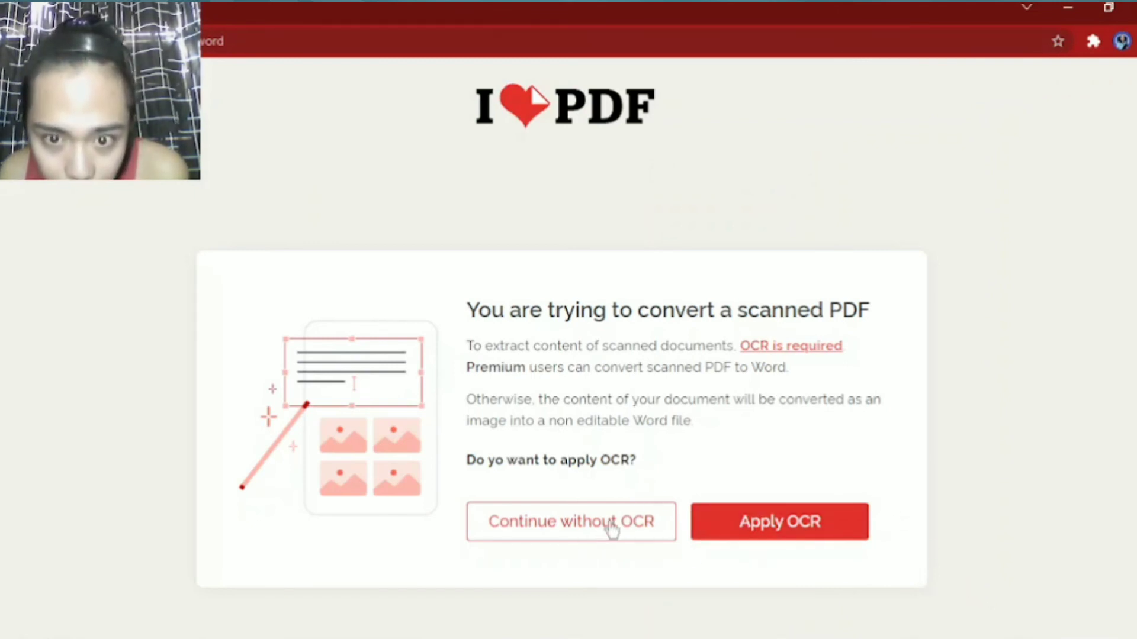
left_click(631, 531)
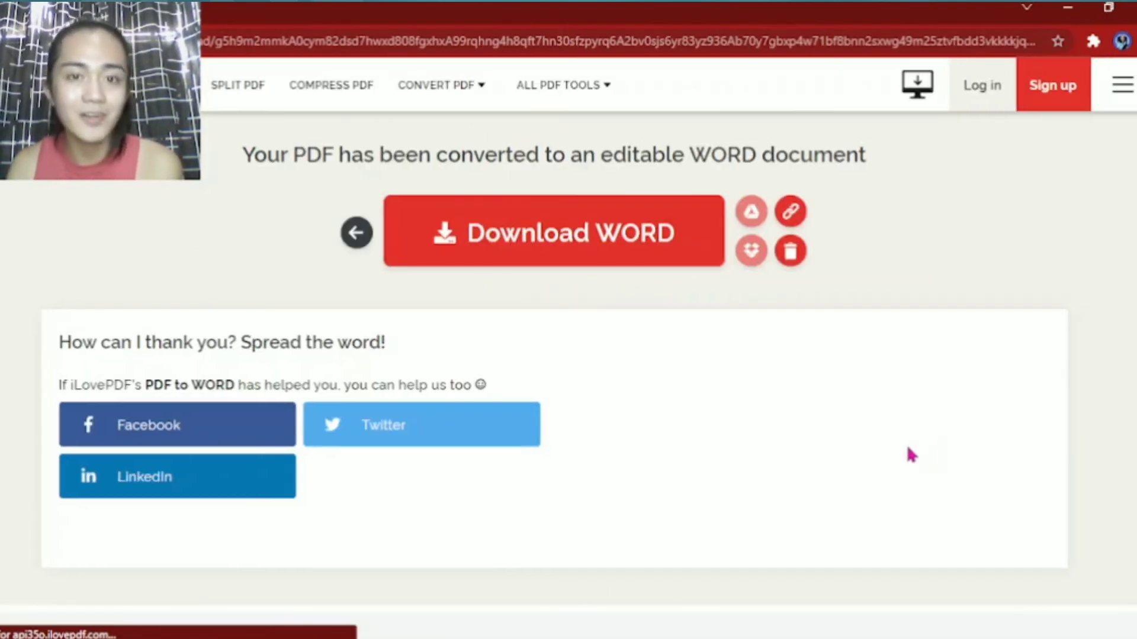
Download the converted Word document, PJC logo.docx, from the results page
left_click(577, 260)
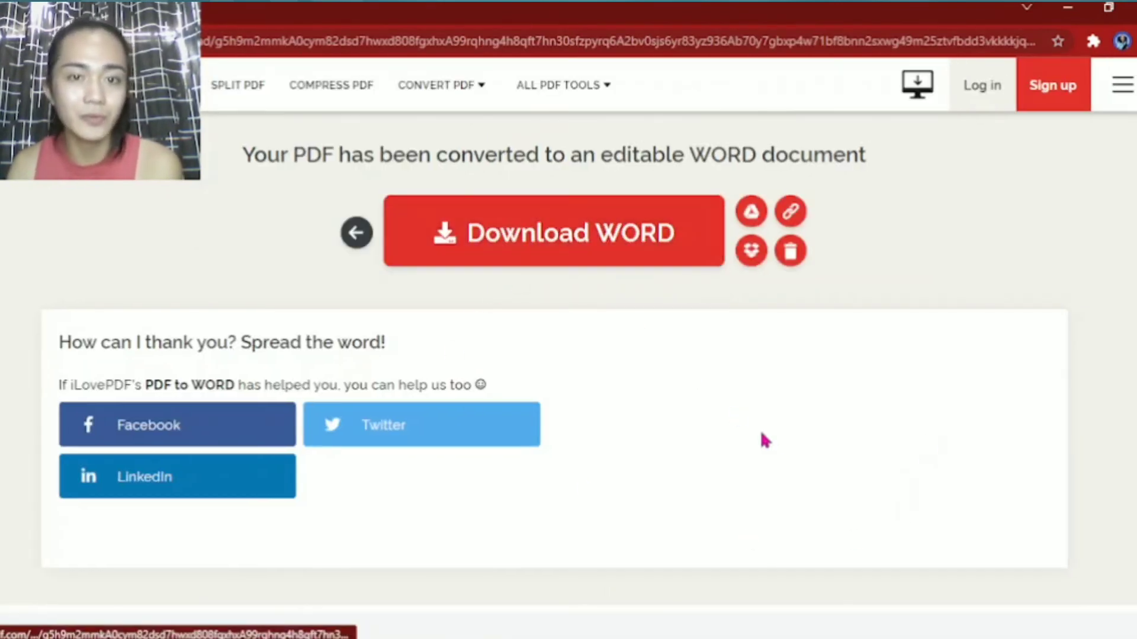